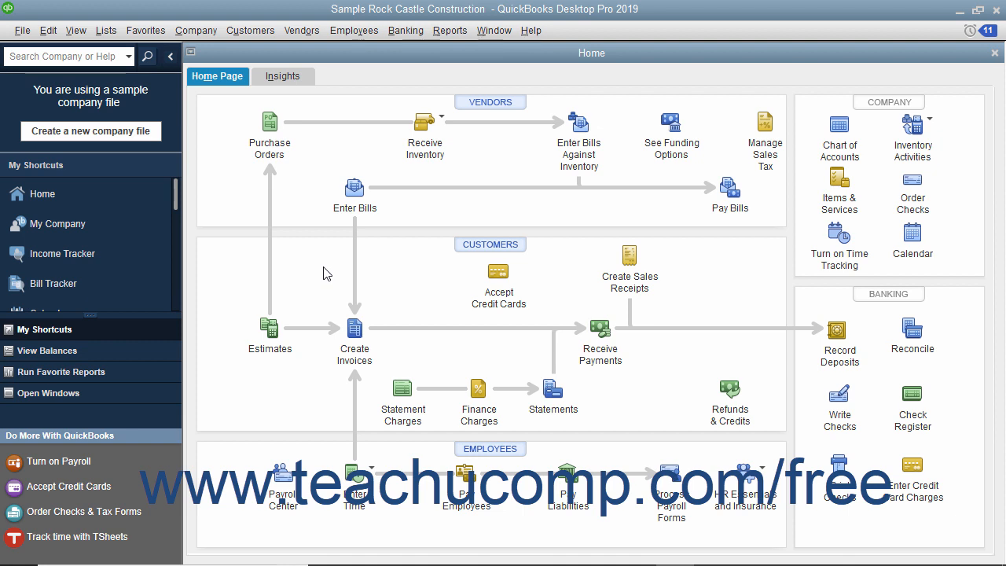
# - Start a bank reconciliation for the 10100 · Checking account
pyautogui.click(405, 30)
pyautogui.click(416, 154)
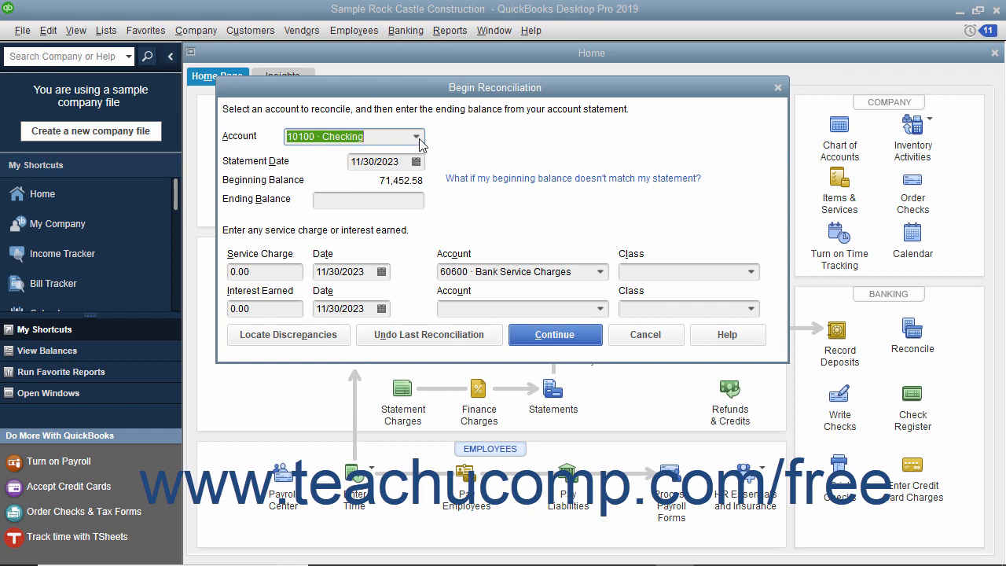
pyautogui.click(416, 136)
pyautogui.click(409, 157)
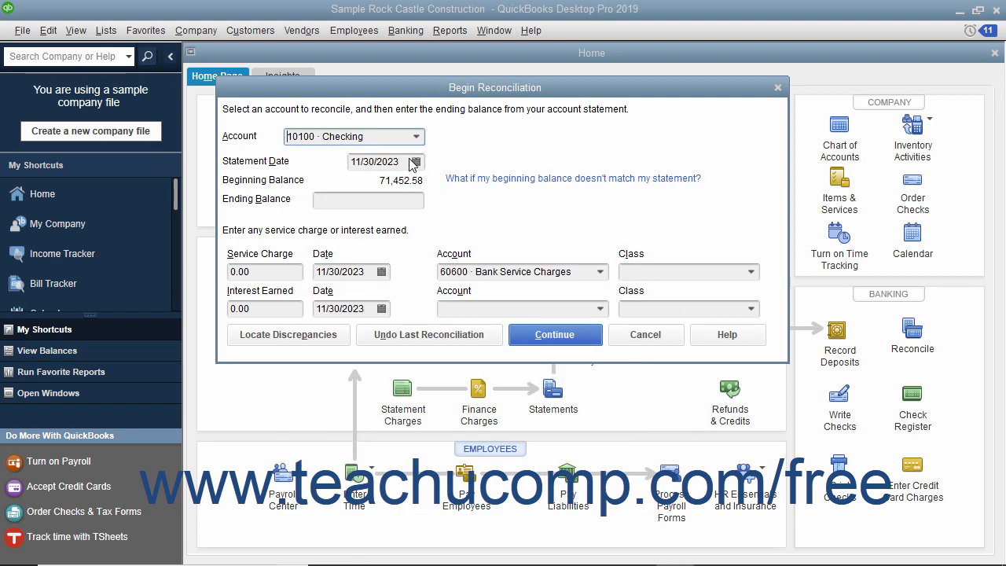
# - Set the statement date to 11/30/2023 and the ending balance to 55,641.39
pyautogui.click(415, 162)
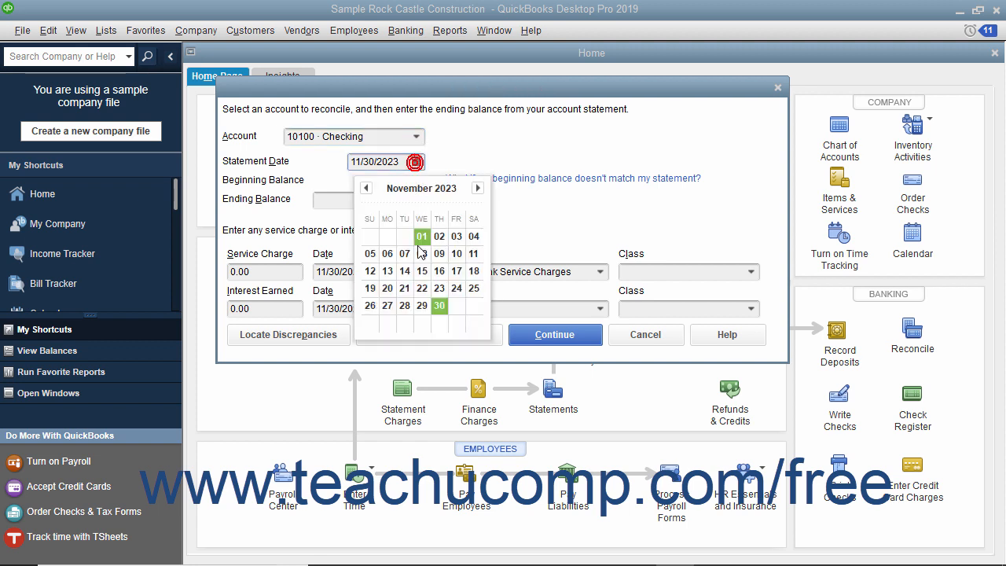
pyautogui.click(440, 306)
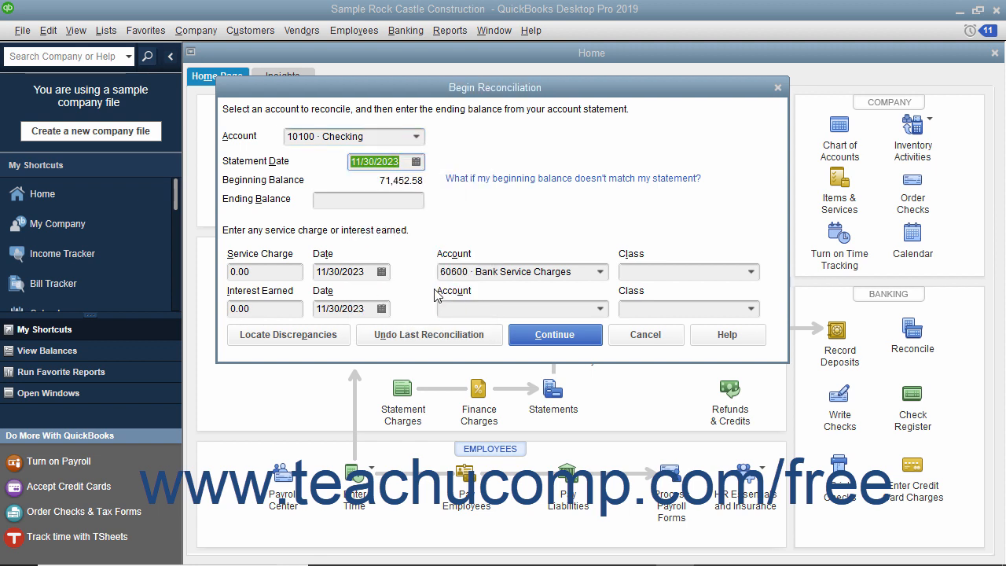
pyautogui.click(415, 199)
pyautogui.write('556')
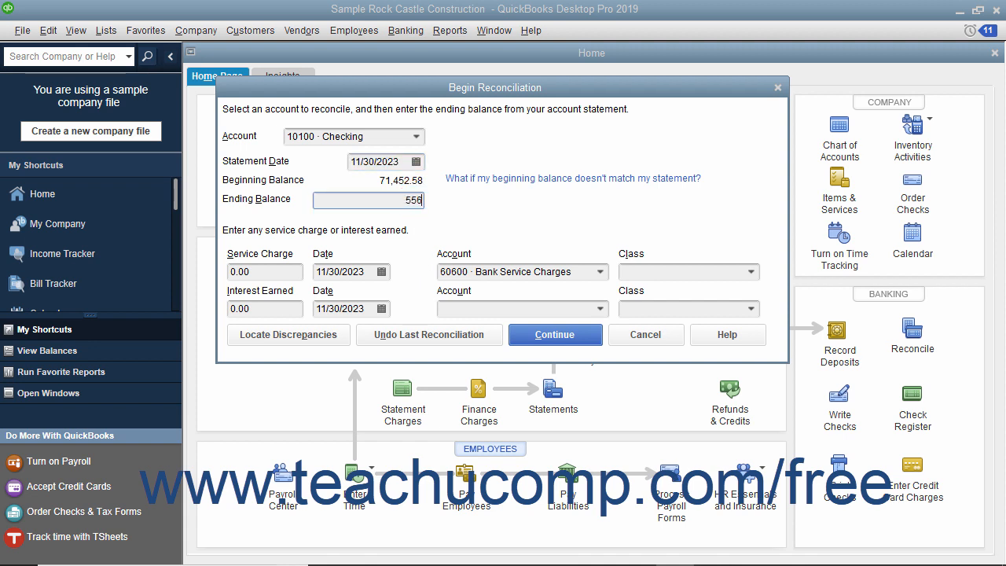
pyautogui.write('41.39')
# - Choose 60600 · Bank Service Charges as the account for the statement's service charge
pyautogui.click(293, 272)
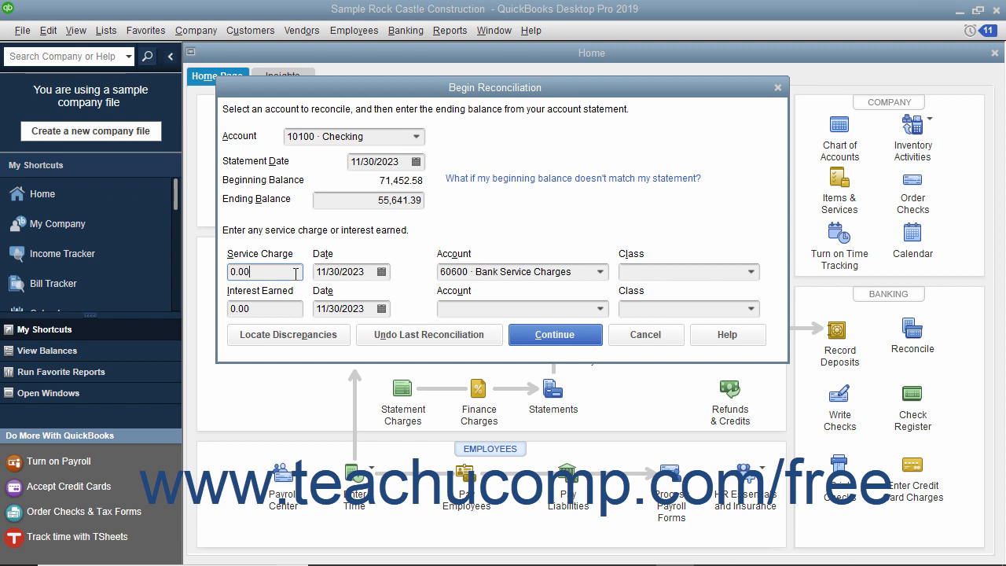
pyautogui.click(340, 272)
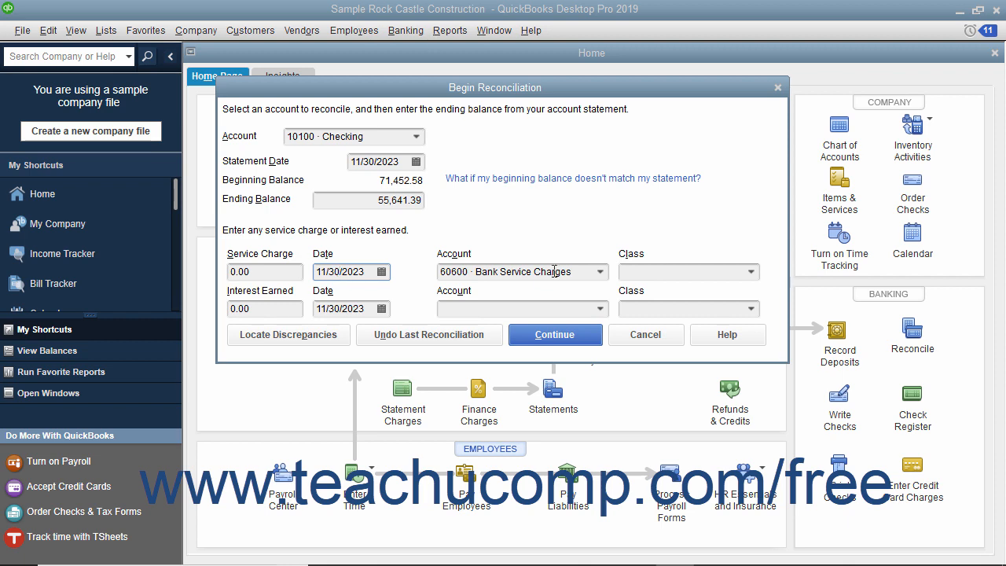
pyautogui.click(600, 272)
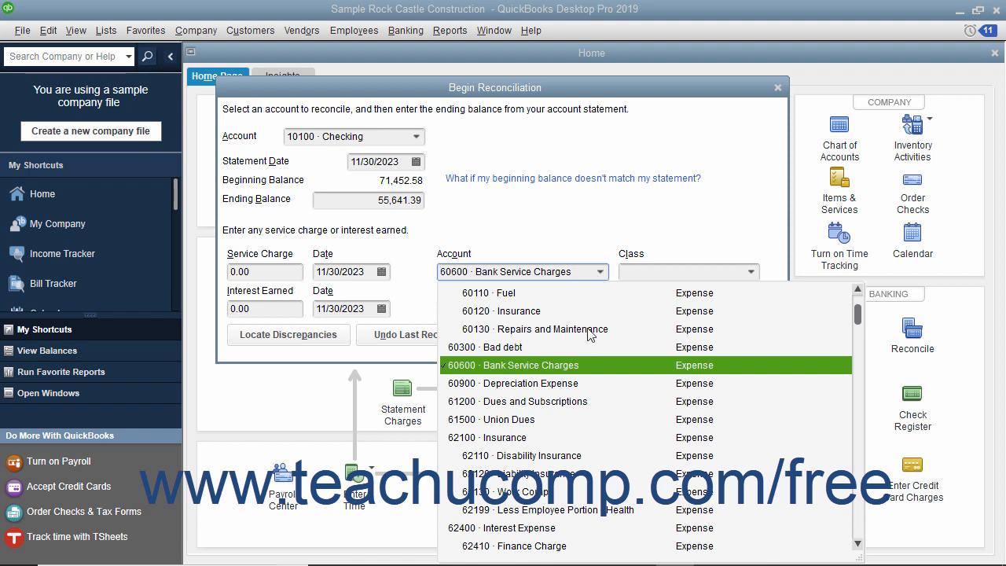
pyautogui.click(576, 367)
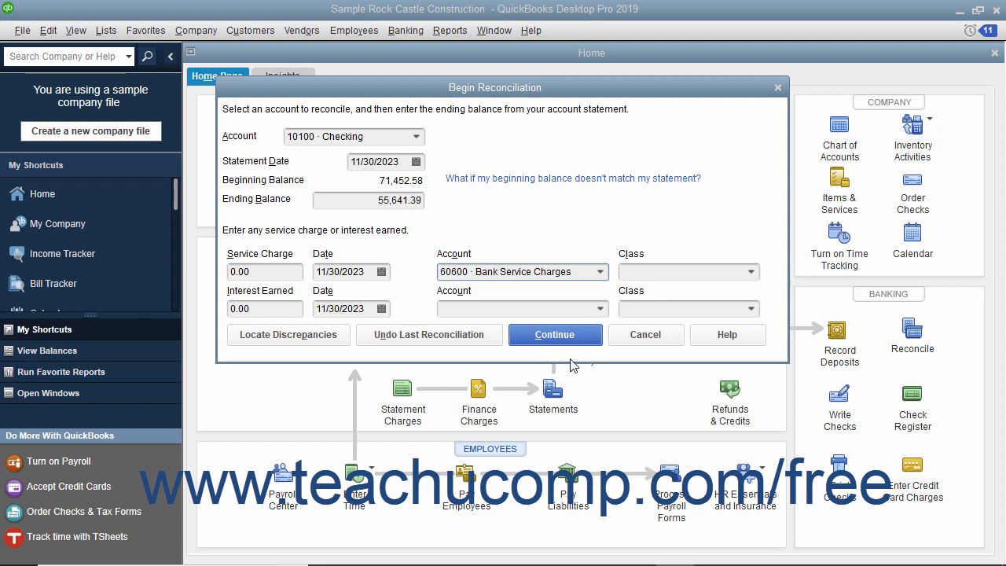
pyautogui.click(279, 309)
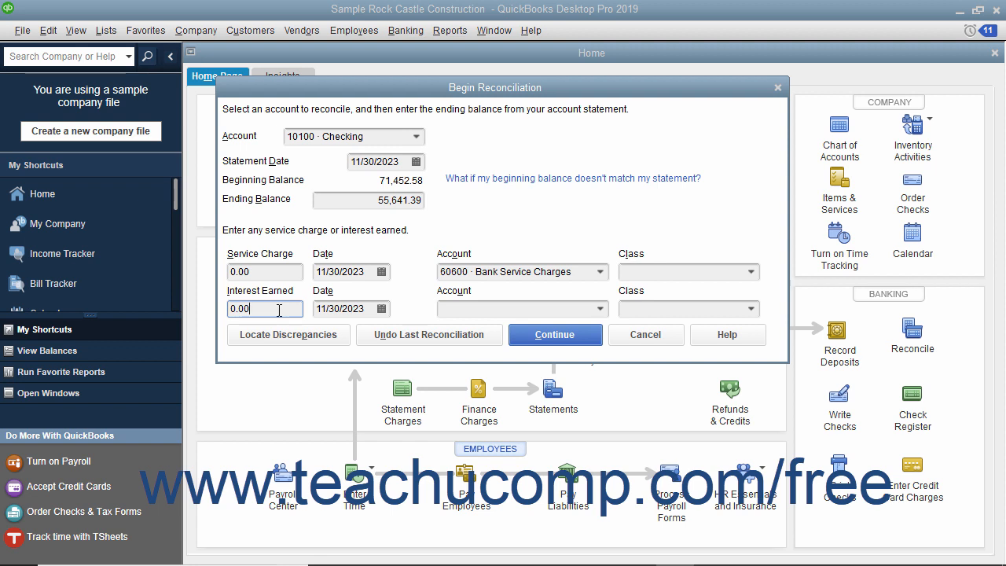
pyautogui.click(347, 308)
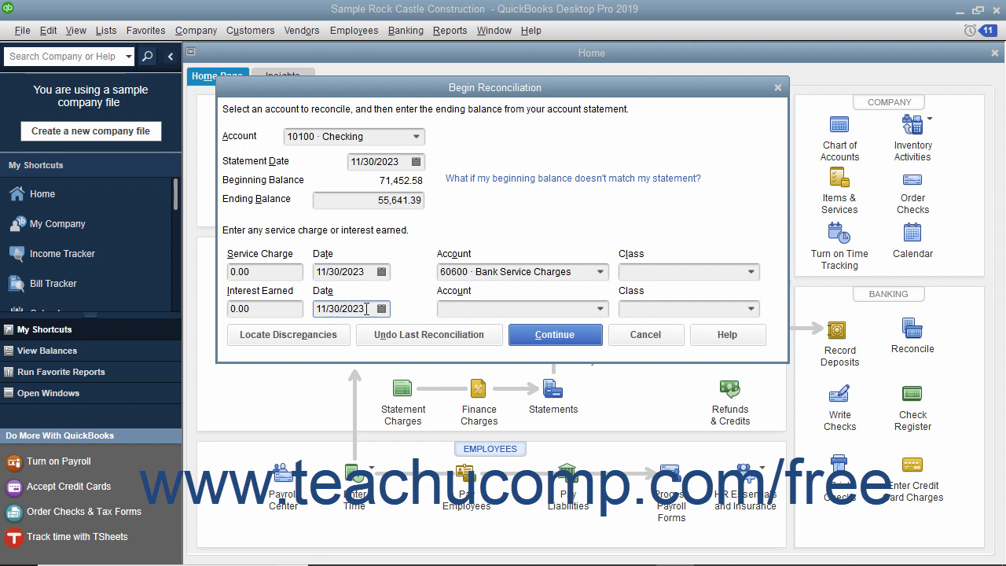
pyautogui.click(460, 309)
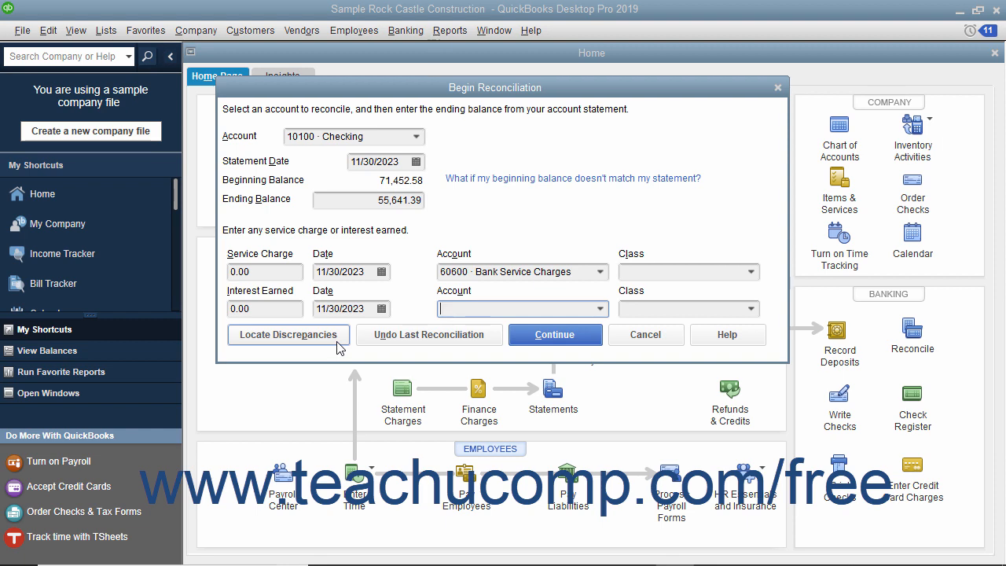
# - View the Locate Discrepancies options for the Checking account and return by restarting the reconciliation
pyautogui.click(287, 335)
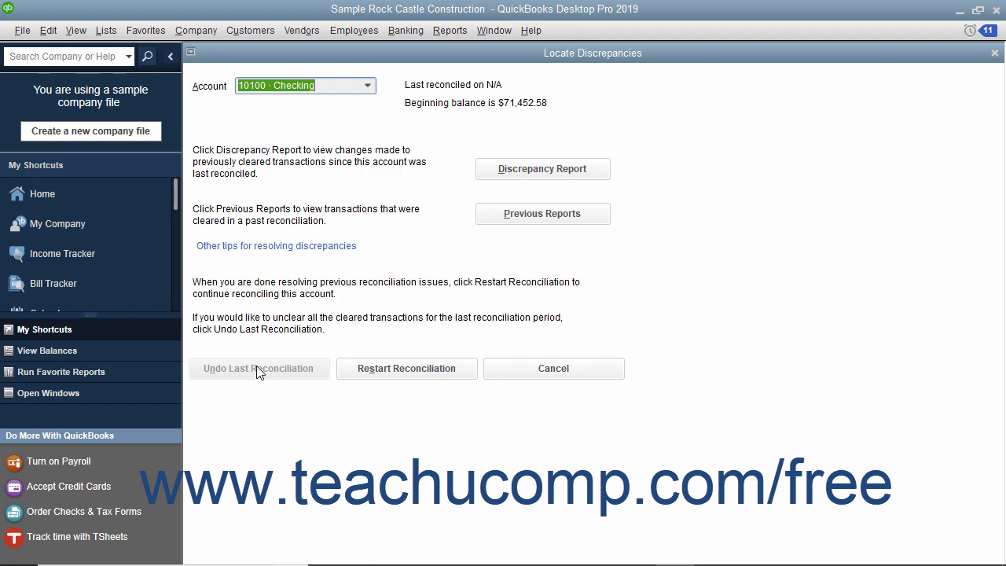
pyautogui.click(386, 368)
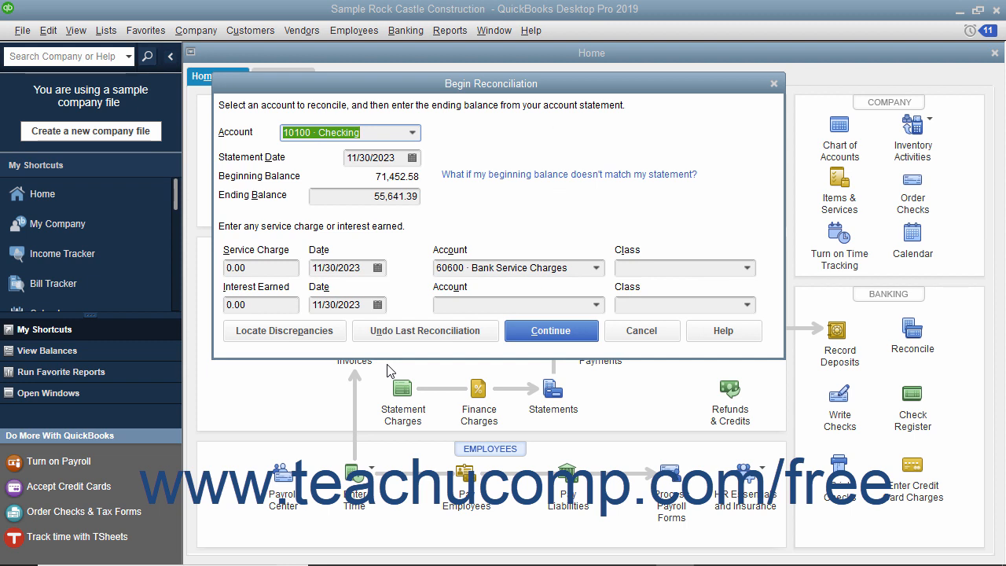
# - Continue to the account's transaction list and mark the 11/30/2023 deposit of 4,135.50 as cleared
pyautogui.click(533, 331)
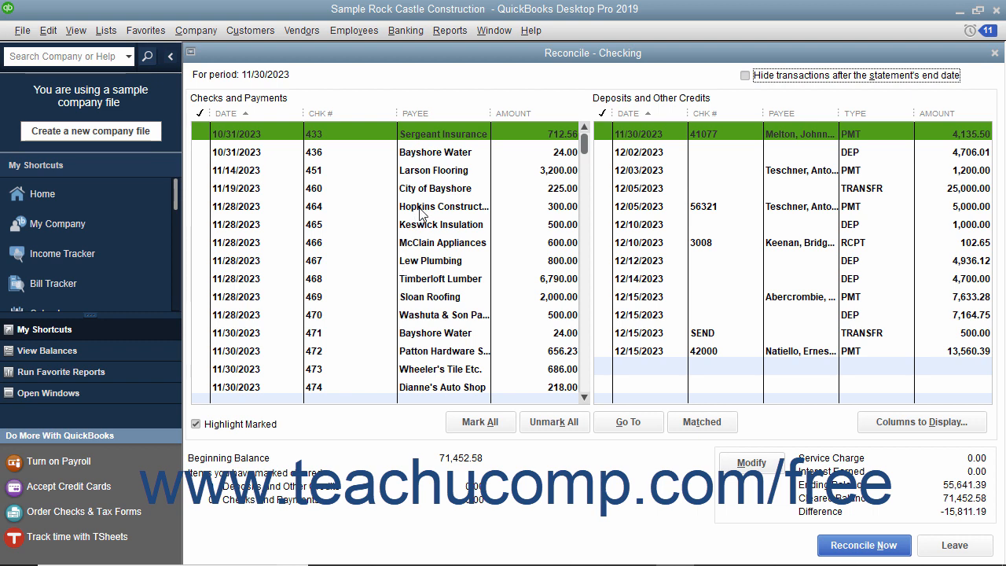
pyautogui.click(602, 135)
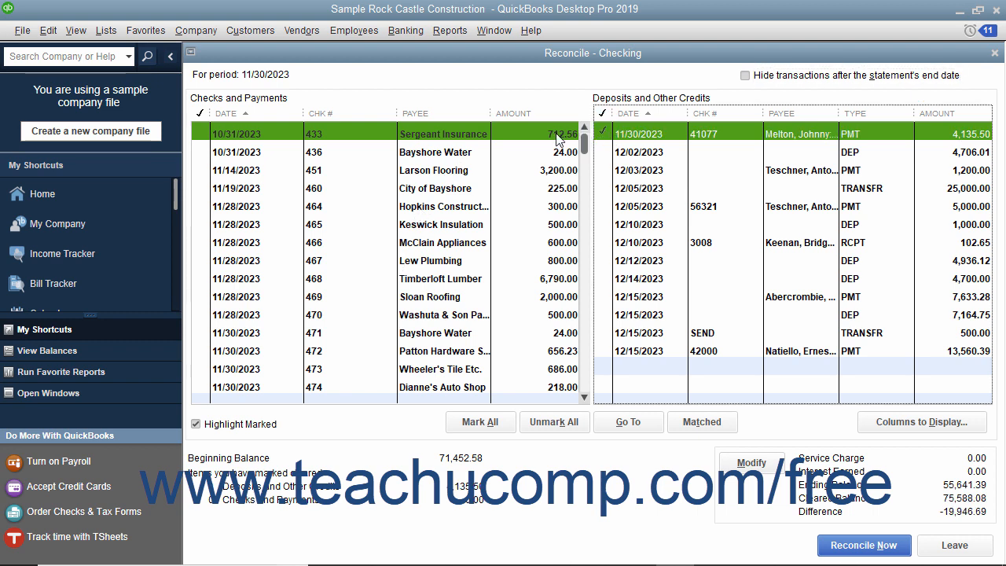
# - Mark every check and payment dated 10/31/2023 through 11/30/2023, check numbers 433 to 475, as cleared
pyautogui.click(201, 137)
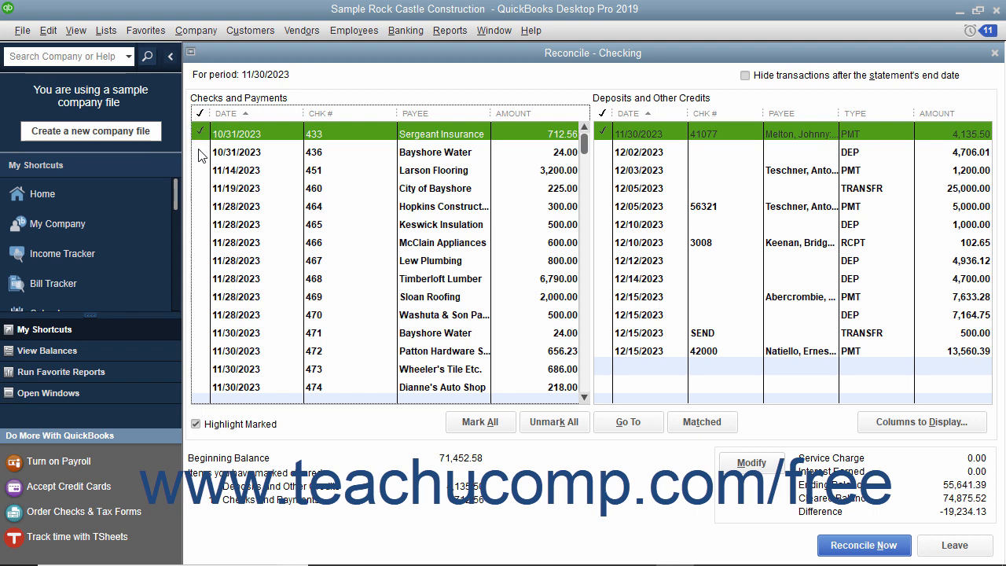
pyautogui.click(200, 151)
pyautogui.click(200, 169)
pyautogui.click(201, 188)
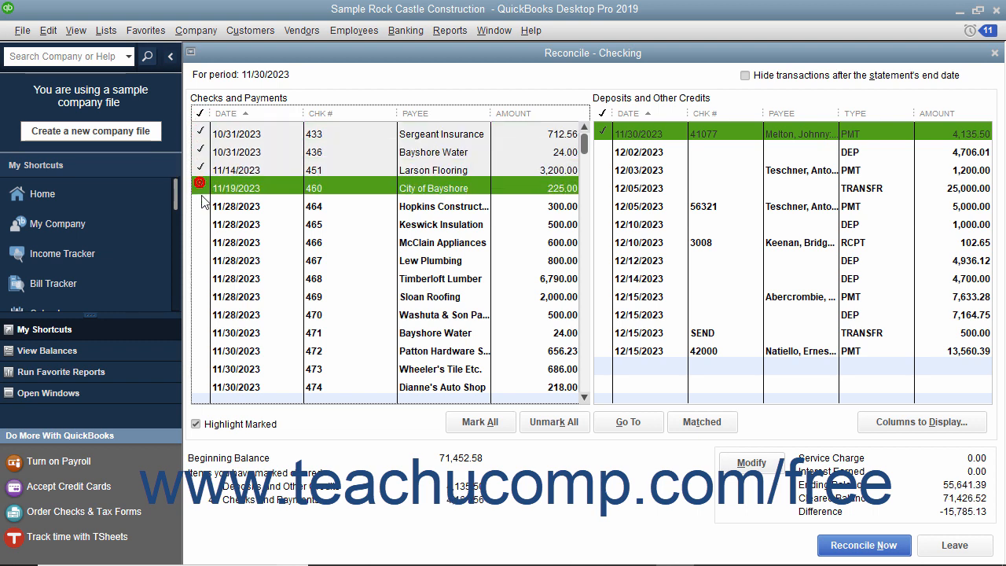
pyautogui.click(202, 205)
pyautogui.click(202, 224)
pyautogui.click(201, 243)
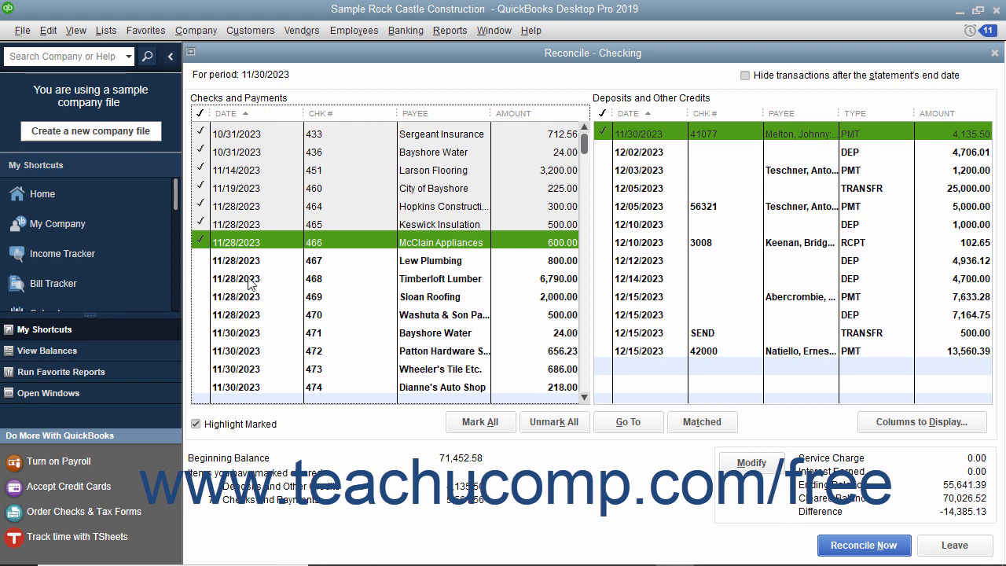
pyautogui.click(199, 259)
pyautogui.click(198, 279)
pyautogui.click(200, 297)
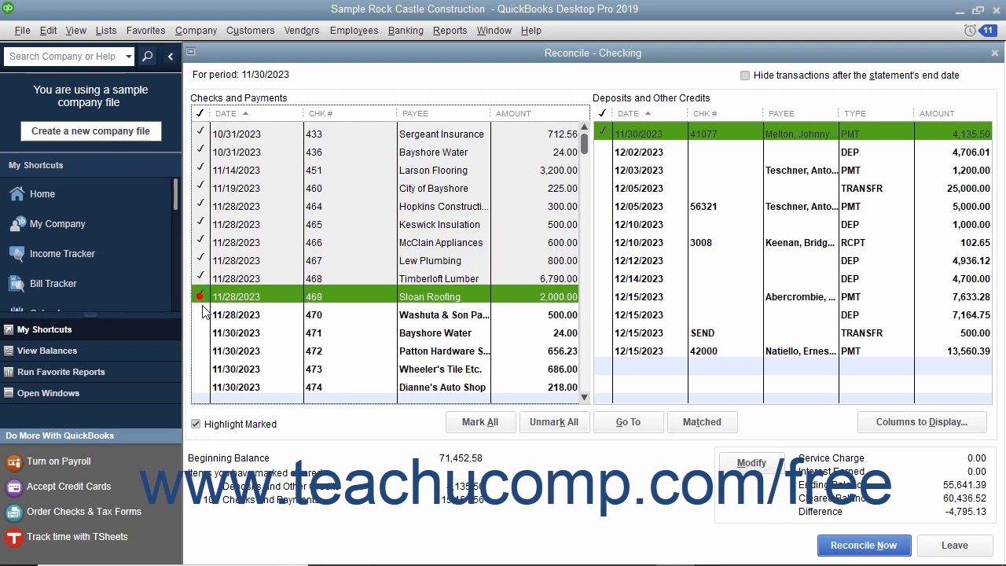
pyautogui.click(201, 314)
pyautogui.click(203, 333)
pyautogui.click(202, 352)
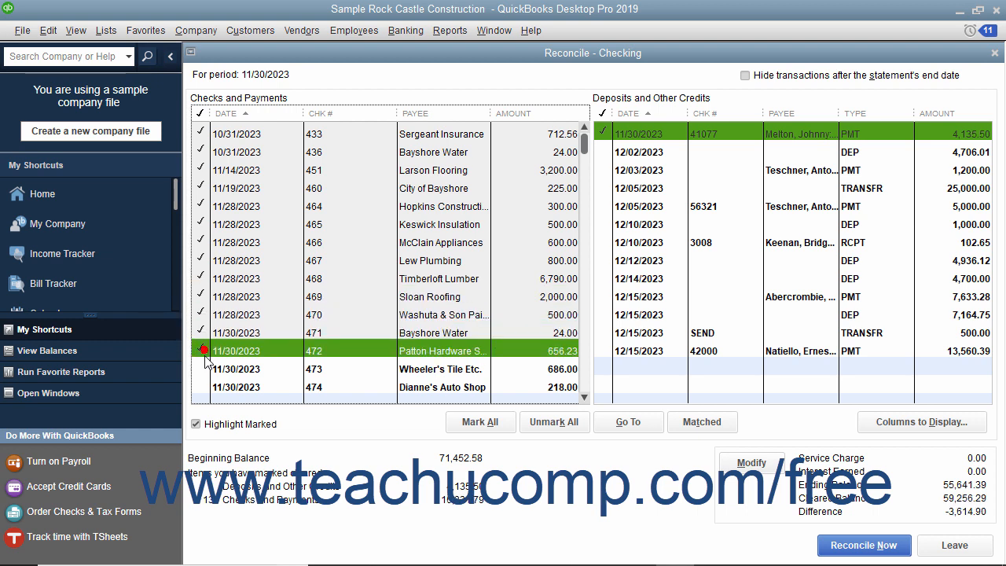
pyautogui.click(203, 370)
pyautogui.click(203, 387)
pyautogui.scroll(-1, 203, 369)
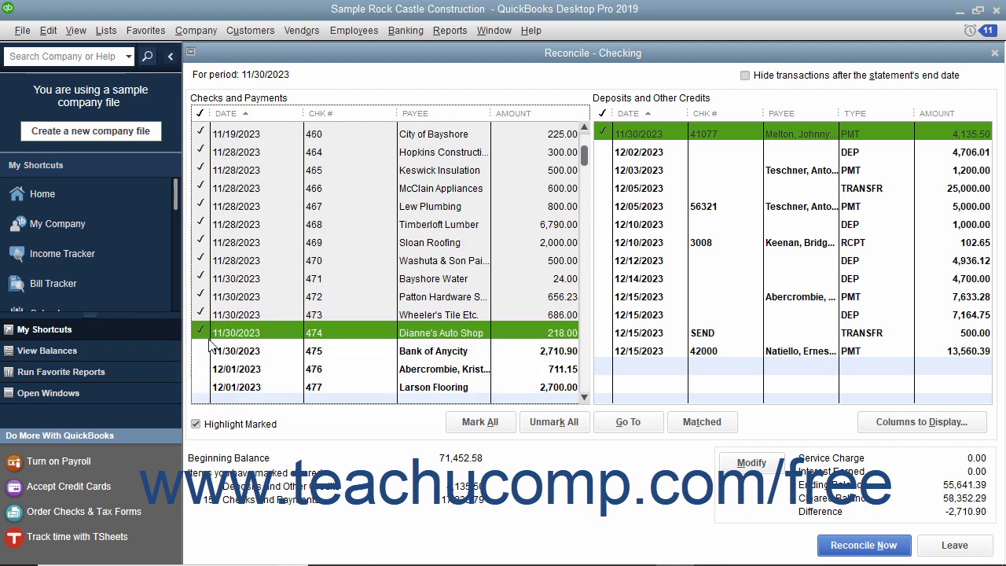
pyautogui.click(203, 352)
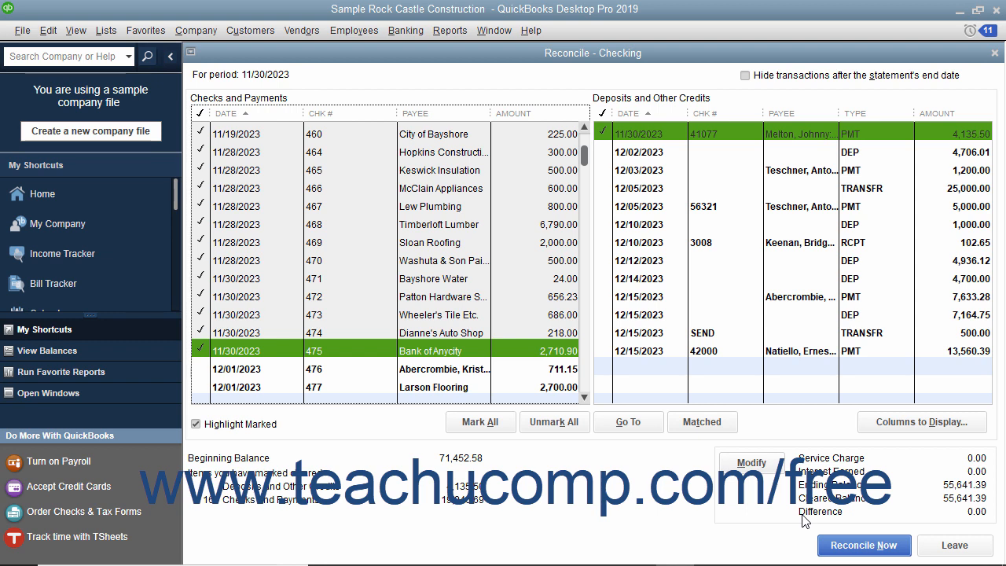
# - Leave the unfinished reconciliation and resume it for the Checking account with the same statement details
pyautogui.click(938, 549)
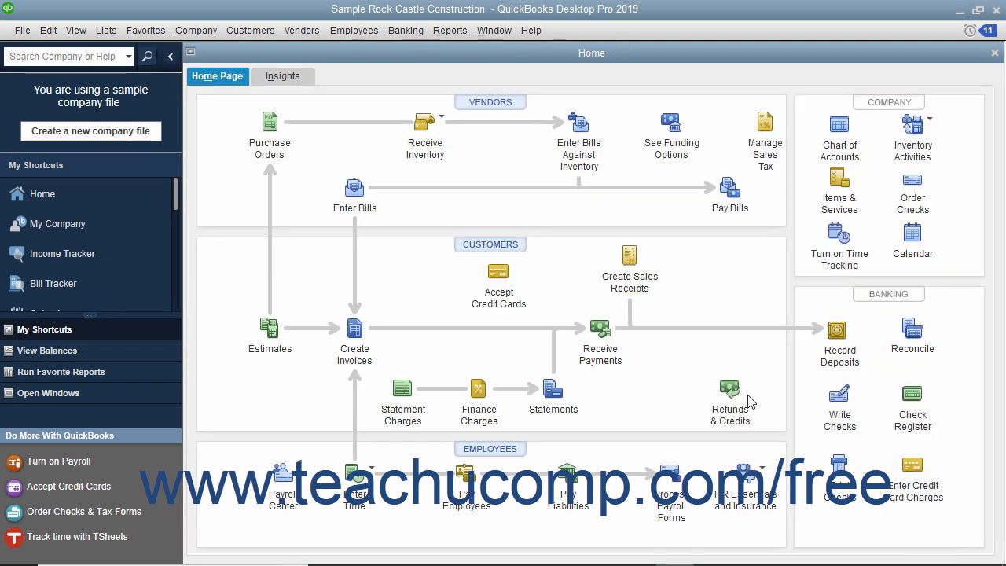
pyautogui.click(406, 30)
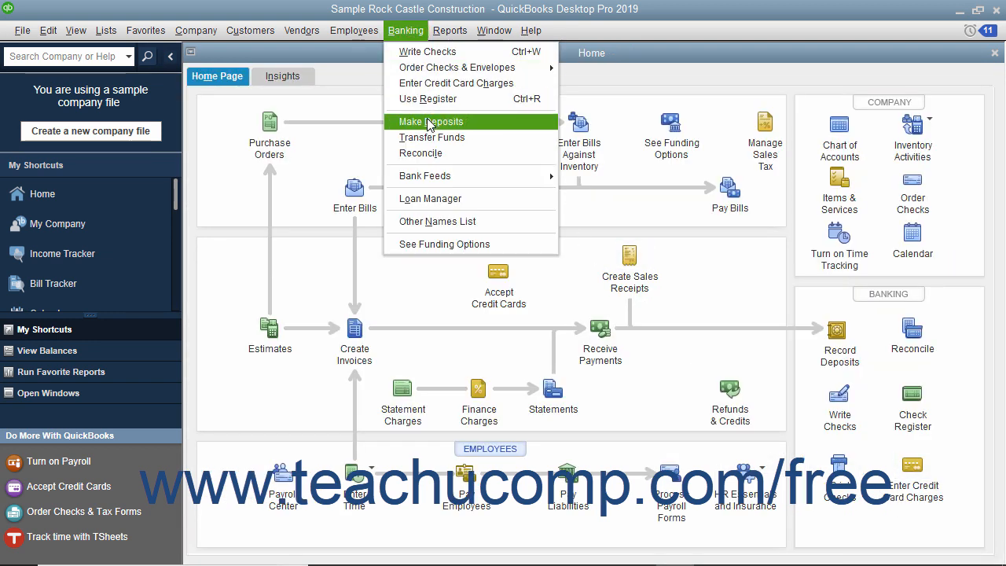
pyautogui.click(430, 154)
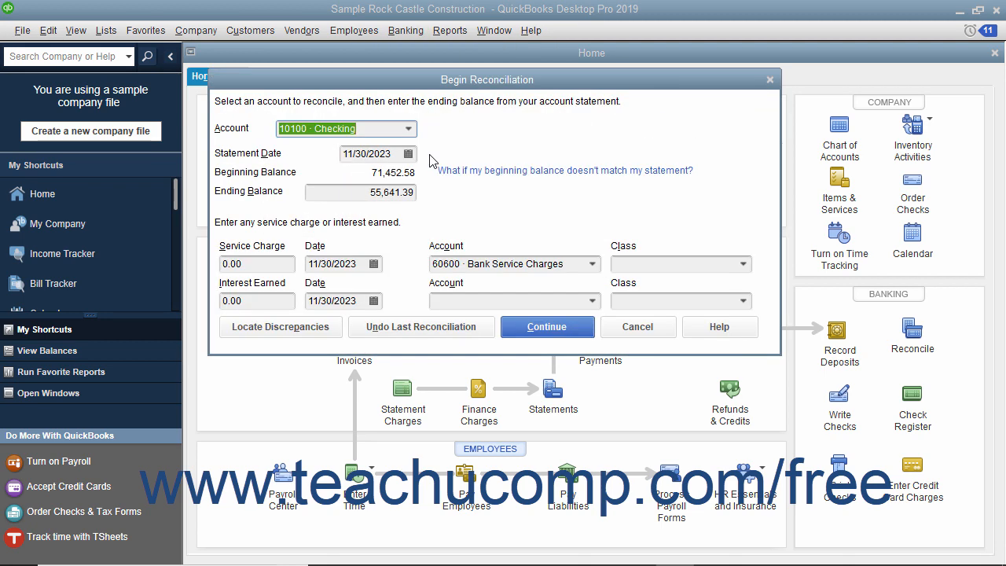
pyautogui.click(527, 332)
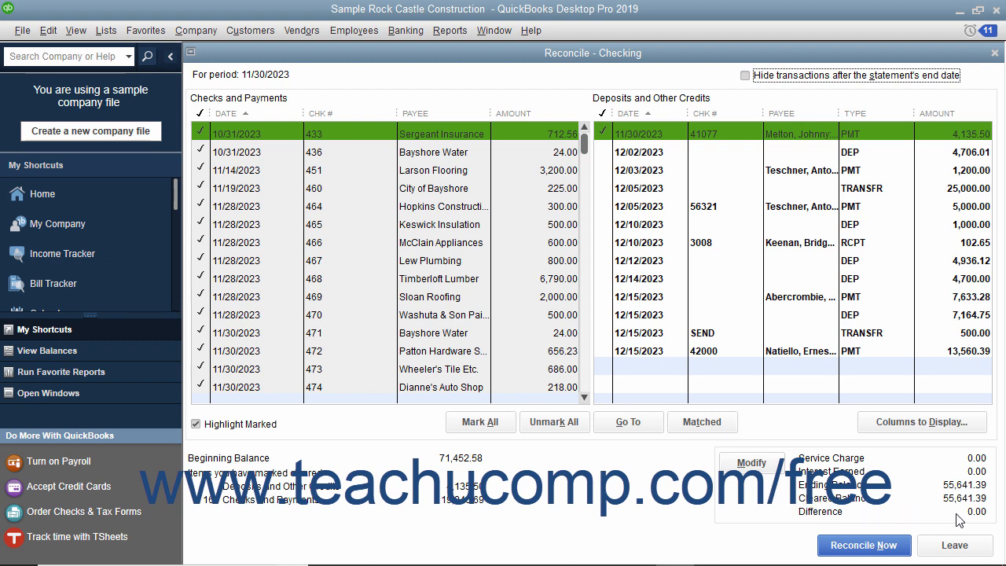
# - Reconcile the Checking account and display both the summary and detail reconciliation reports, dismissing the report notice
pyautogui.click(860, 545)
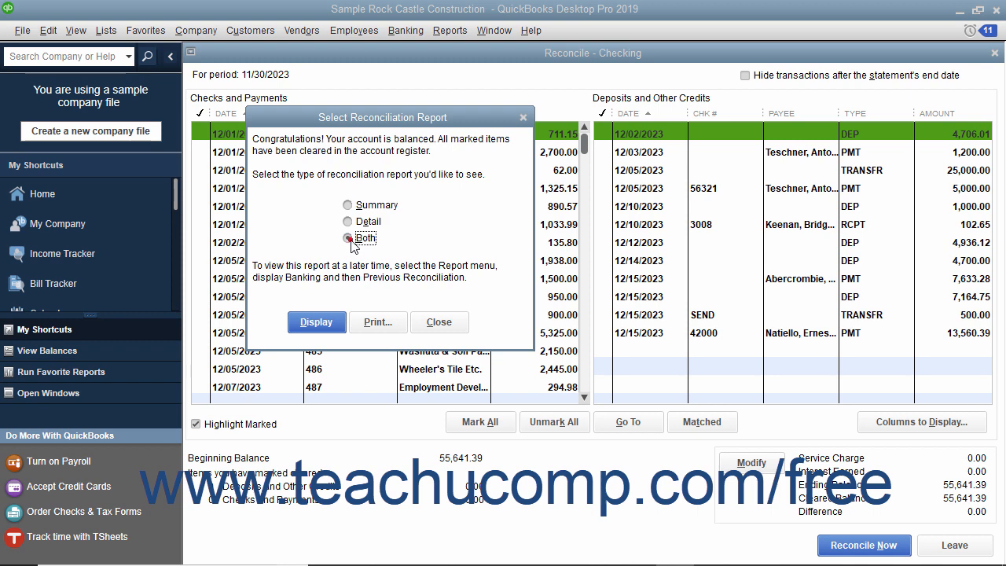
pyautogui.click(334, 322)
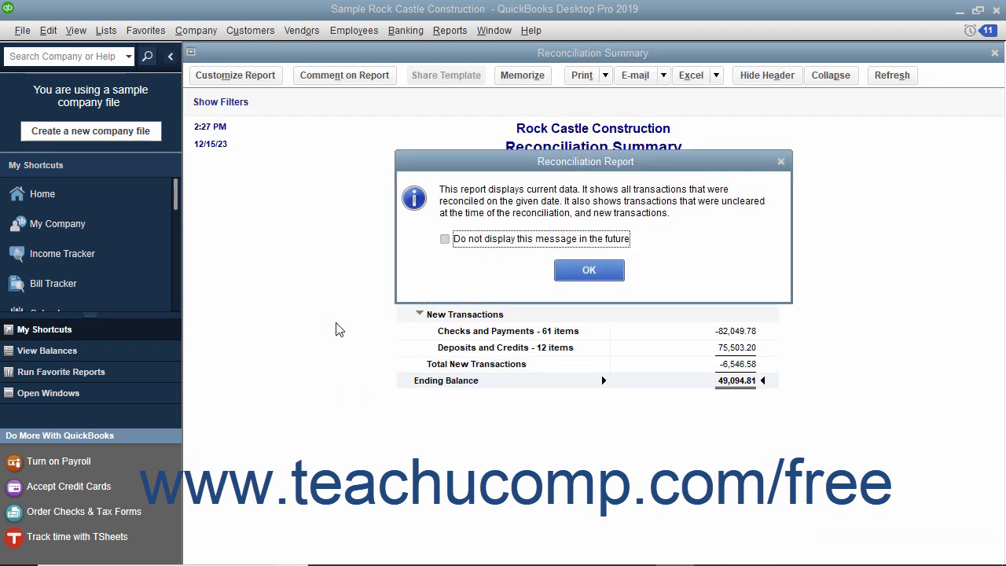
pyautogui.click(599, 270)
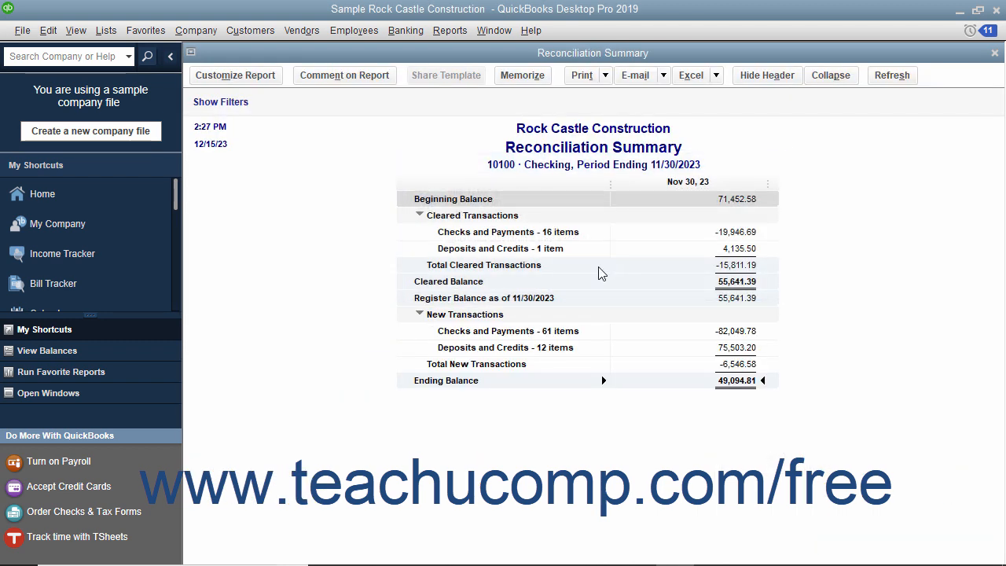